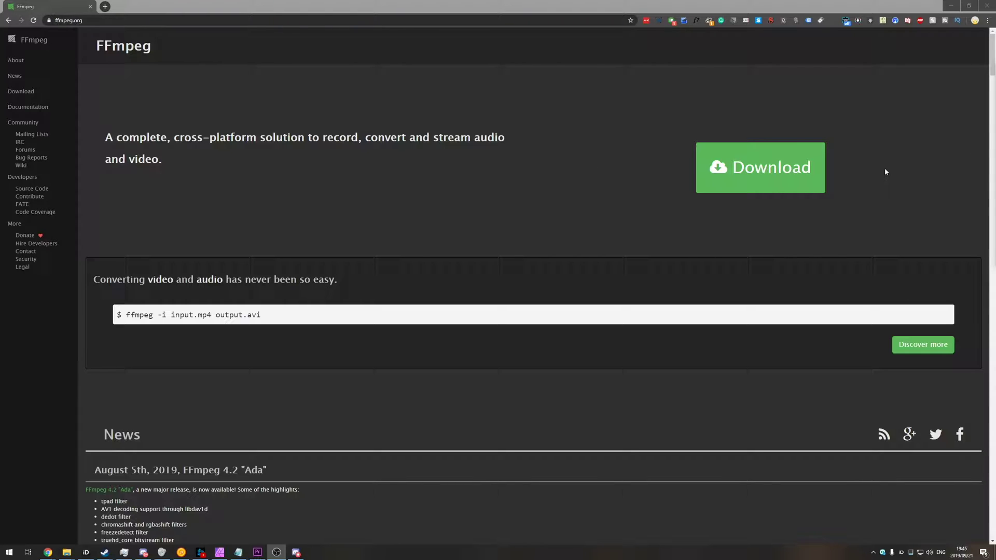
# Go from ffmpeg.org's Download page to the Zeranoe Windows Builds page.
pyautogui.click(769, 172)
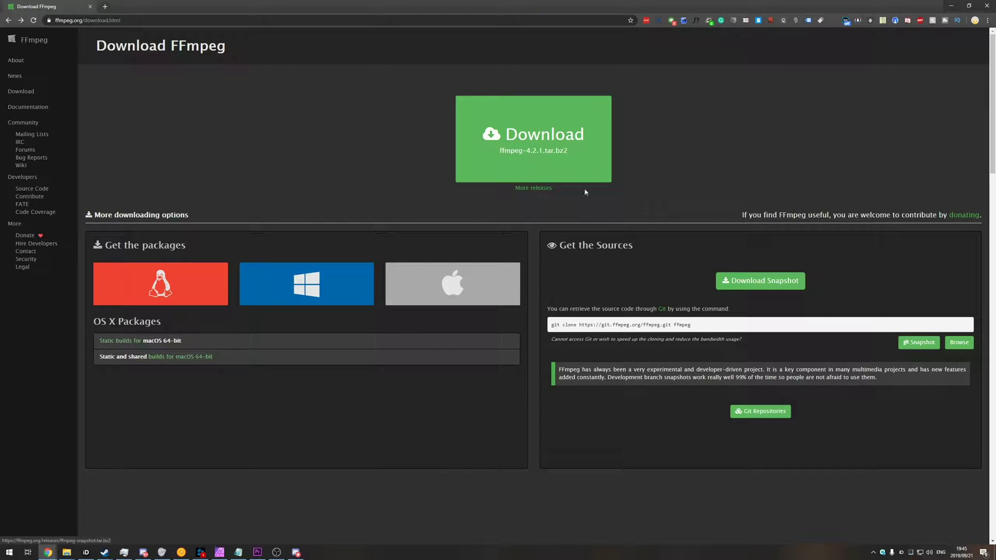
pyautogui.moveTo(330, 280)
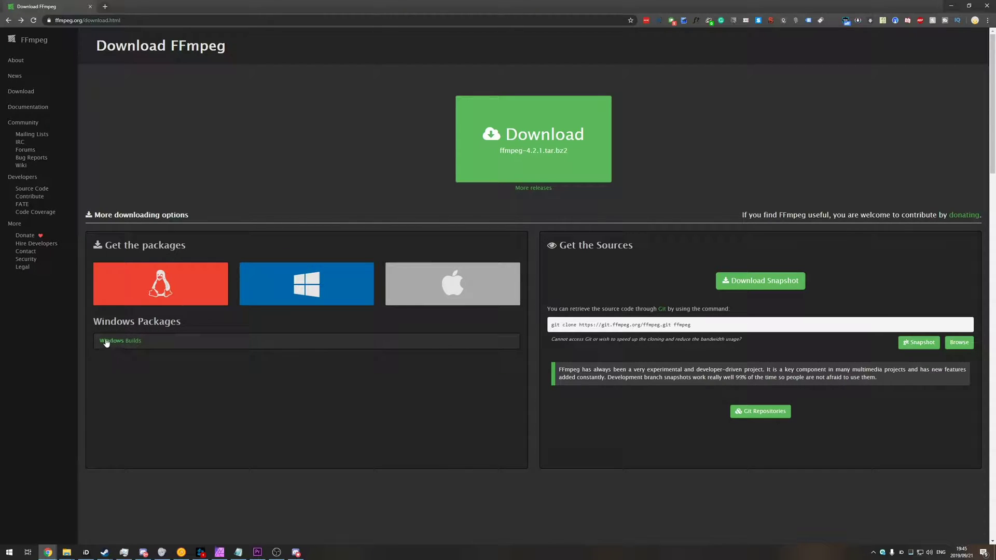
pyautogui.click(142, 342)
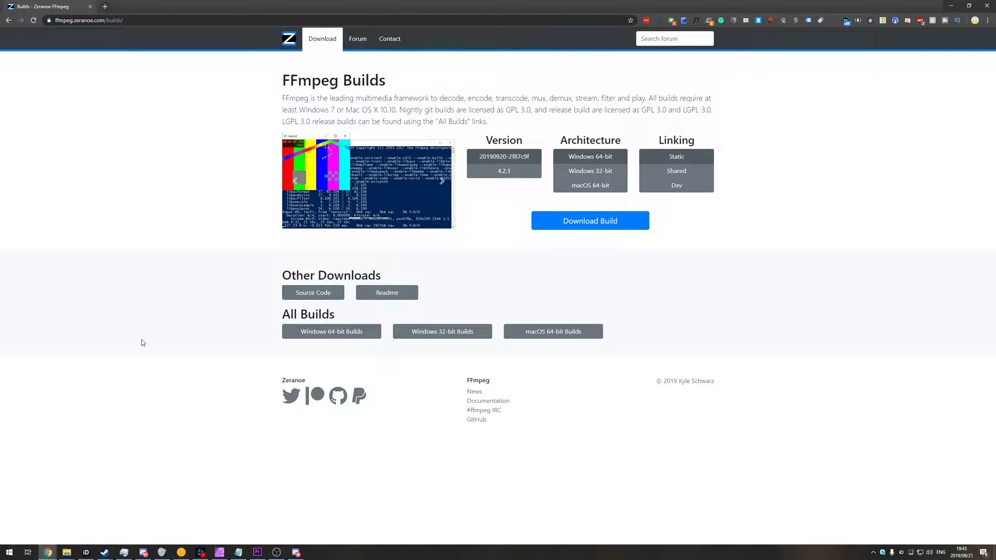
# Download the 20190920 static Windows 64-bit FFmpeg build zip and open it.
pyautogui.moveTo(494, 159)
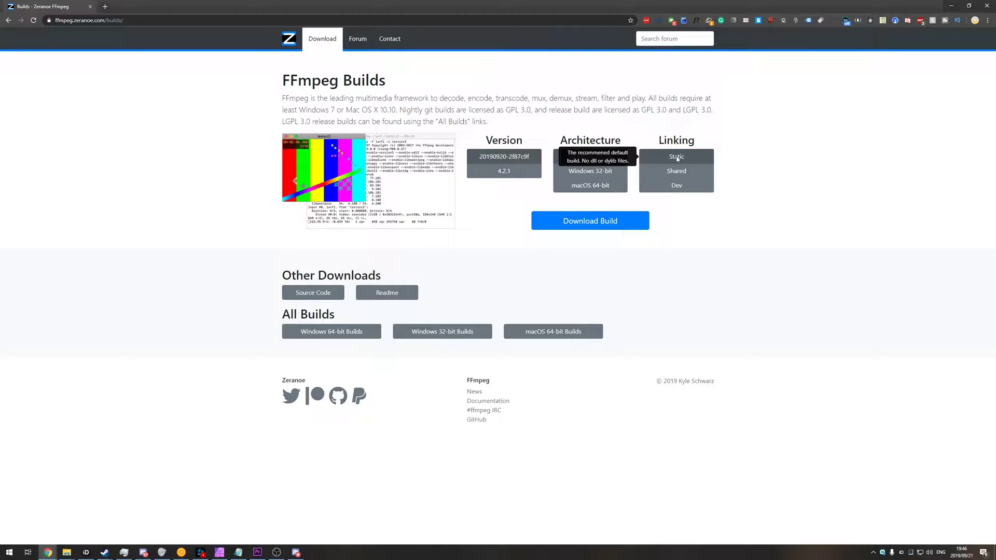
pyautogui.click(607, 220)
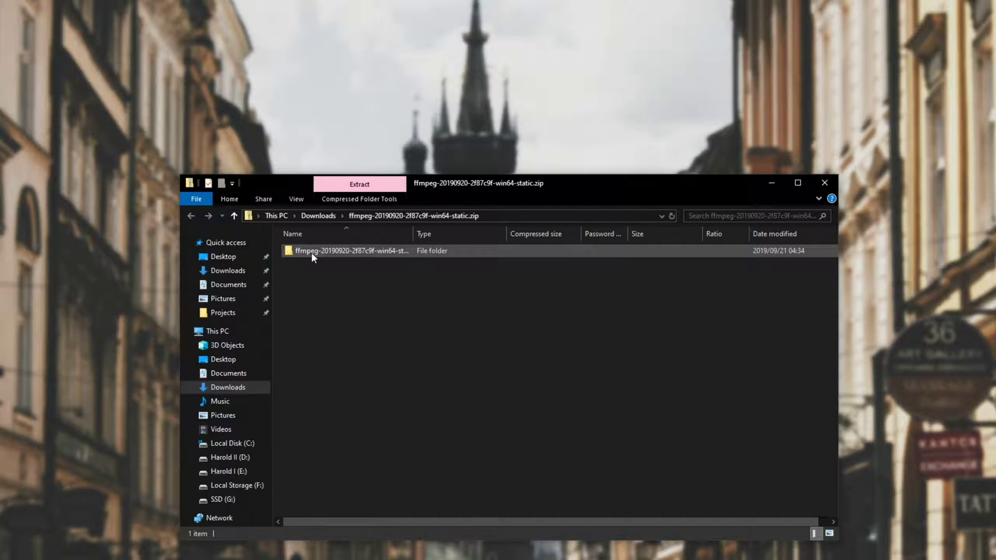
# Open the zip's ffmpeg\bin folder and bring up a second Explorer window.
pyautogui.doubleClick(360, 251)
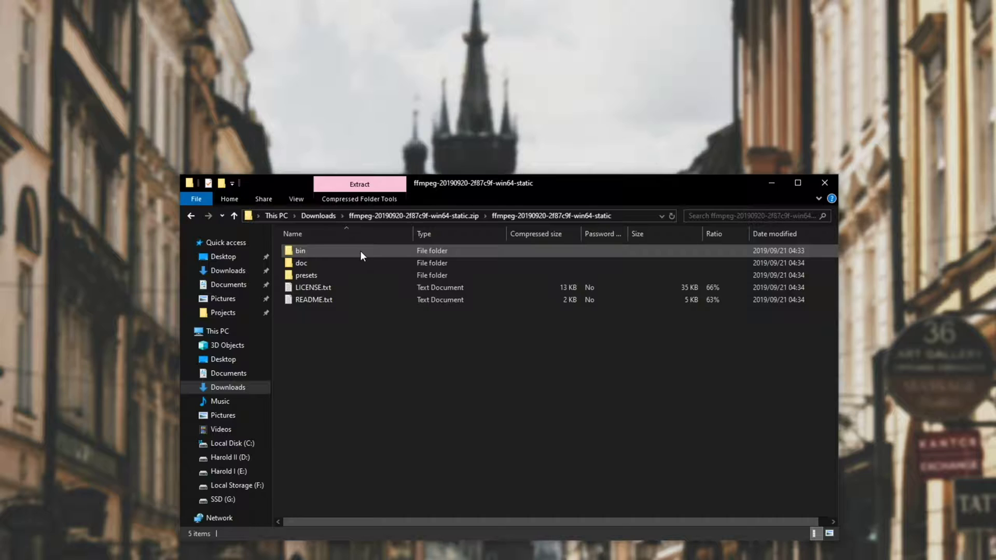
pyautogui.doubleClick(393, 250)
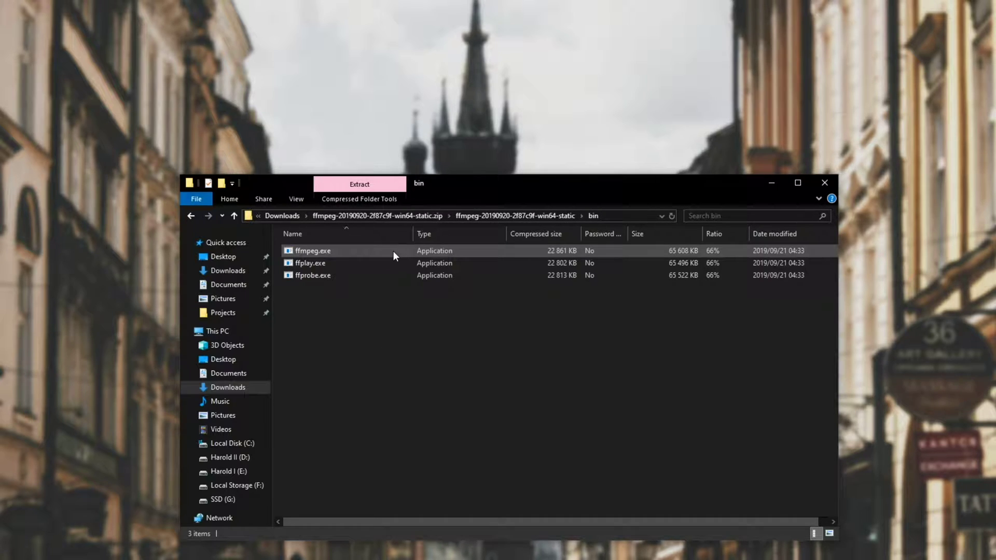
pyautogui.hotkey('alt', 'Tab')
# Place the bin window and the Local Disk (C:) window side by side.
pyautogui.click(418, 183)
pyautogui.moveTo(418, 183); pyautogui.dragTo(227, 165)
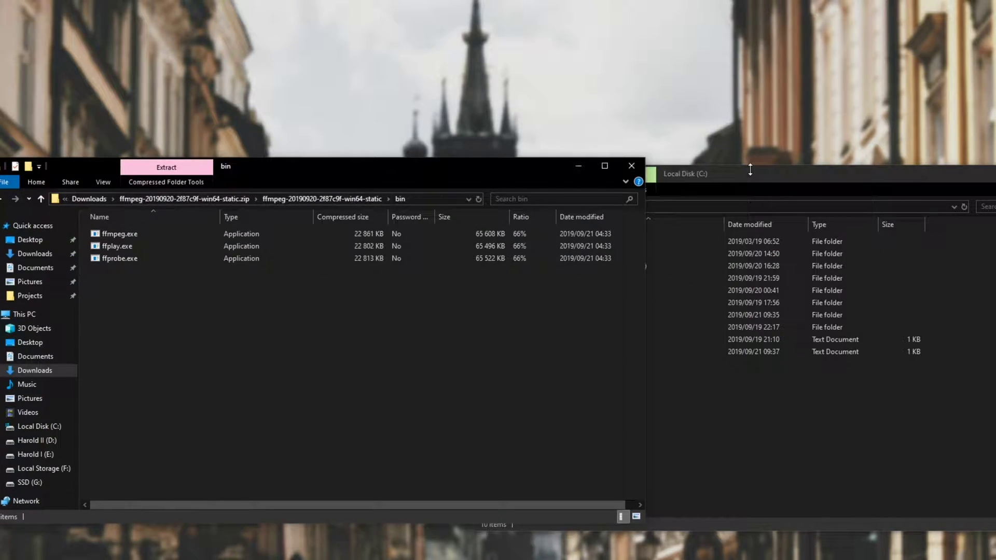
pyautogui.moveTo(749, 162); pyautogui.dragTo(550, 169)
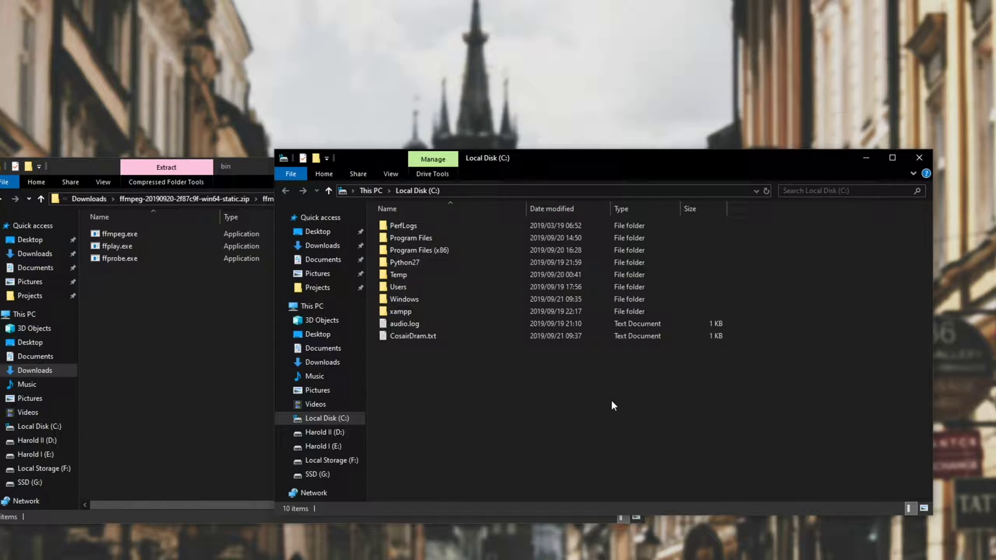
# Create a new folder named FFMPEG on Local Disk (C:) and open it.
pyautogui.rightClick(492, 385)
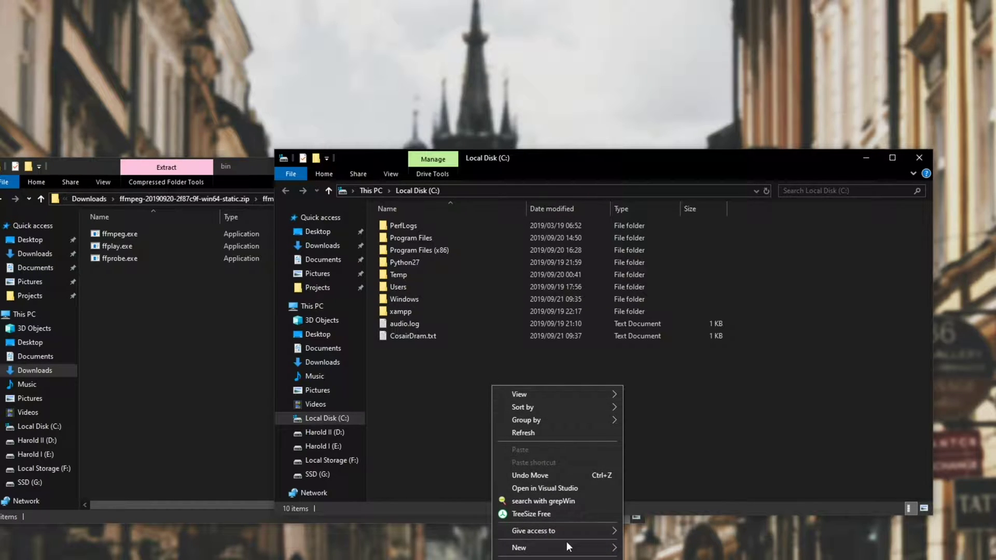
pyautogui.moveTo(593, 541)
pyautogui.click(649, 549)
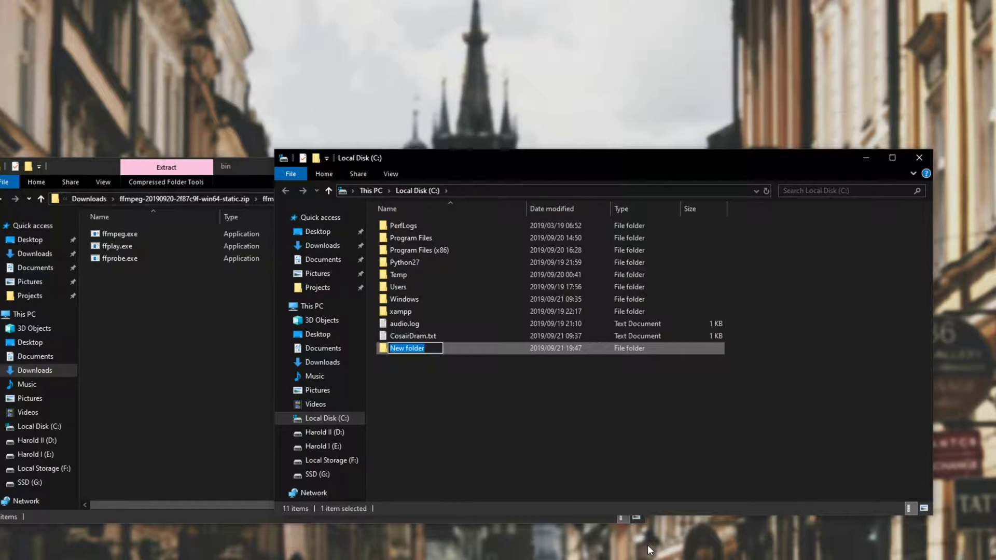
pyautogui.write('FFMPEG')
pyautogui.press('Return')
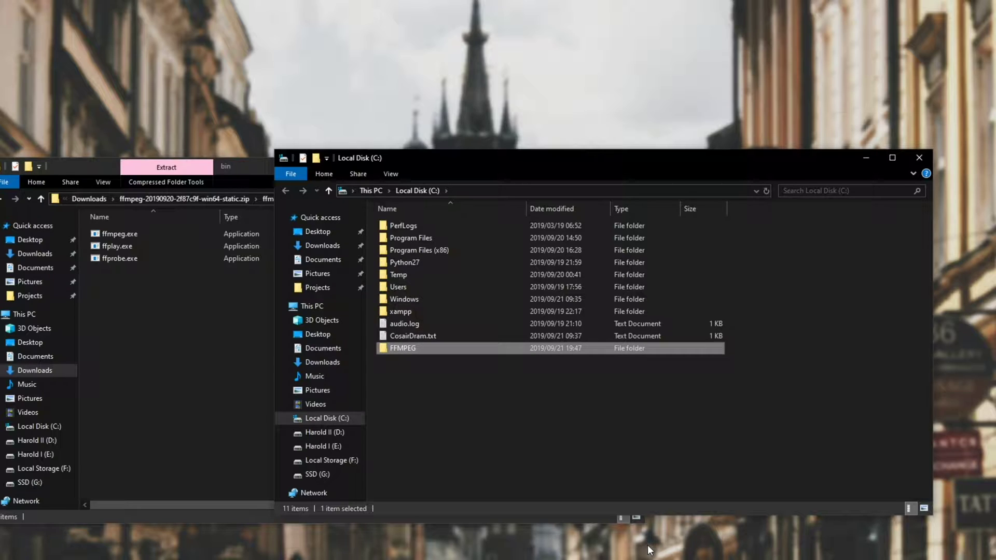
pyautogui.press('Return')
pyautogui.click(392, 191)
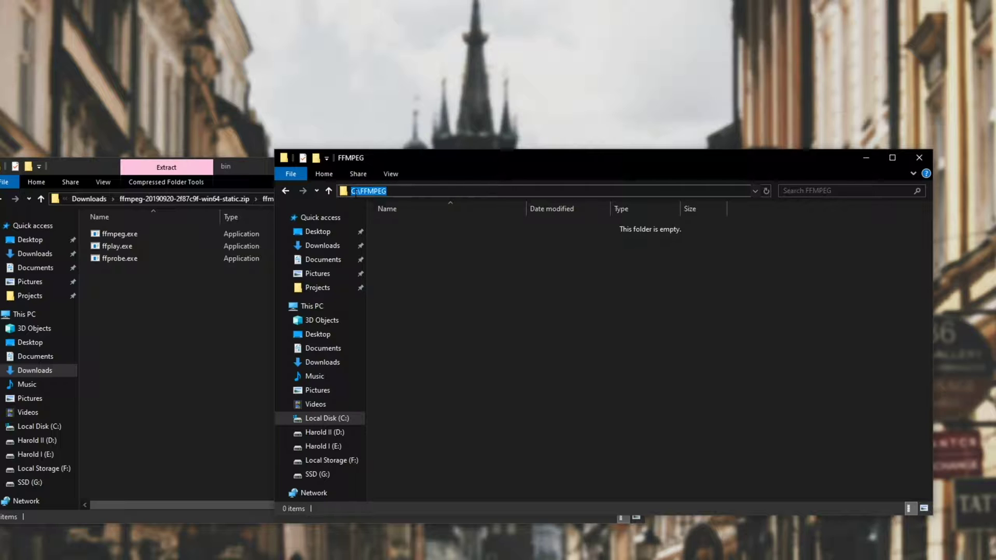
# Copy ffmpeg.exe, ffplay.exe and ffprobe.exe into C:\FFMPEG, then browse the zip's doc folder.
pyautogui.moveTo(231, 328); pyautogui.dragTo(102, 231)
pyautogui.moveTo(202, 235); pyautogui.dragTo(820, 276)
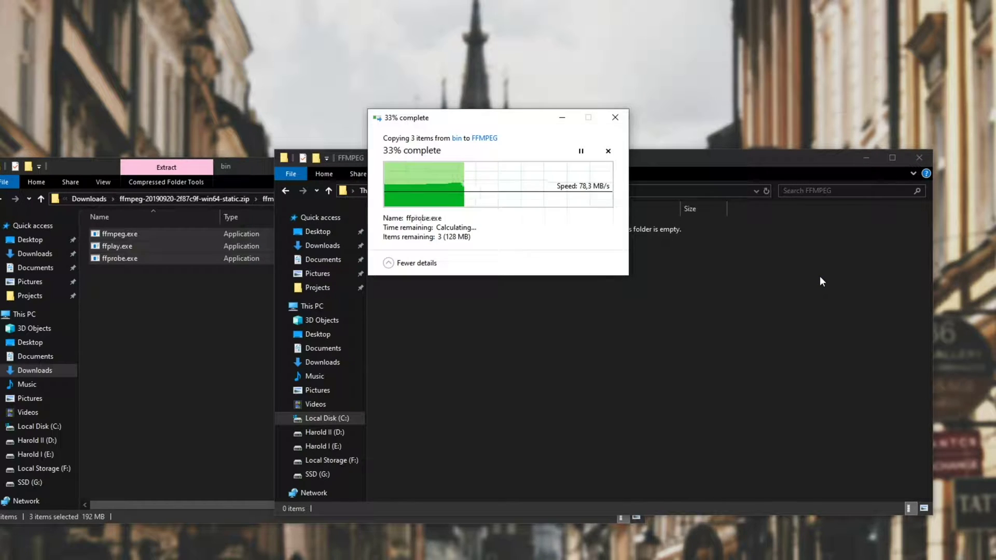
pyautogui.click(243, 314)
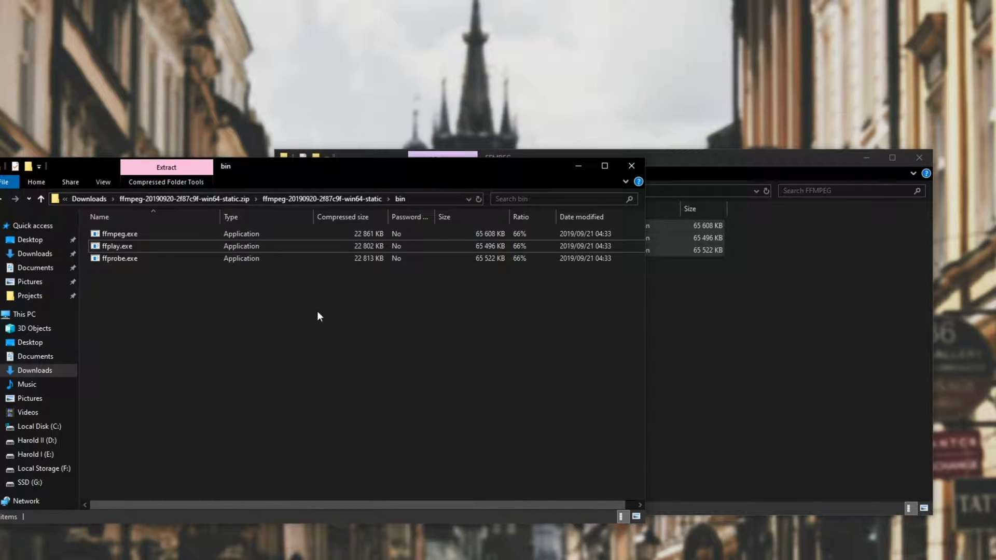
pyautogui.press('BackSpace')
pyautogui.doubleClick(123, 247)
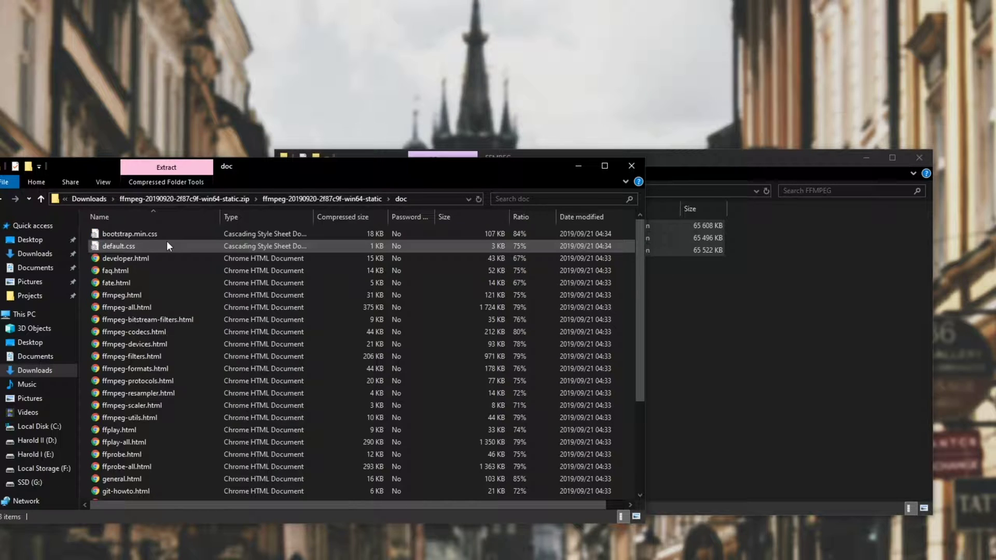
pyautogui.scroll(-4, 139, 301)
pyautogui.scroll(4, 139, 301)
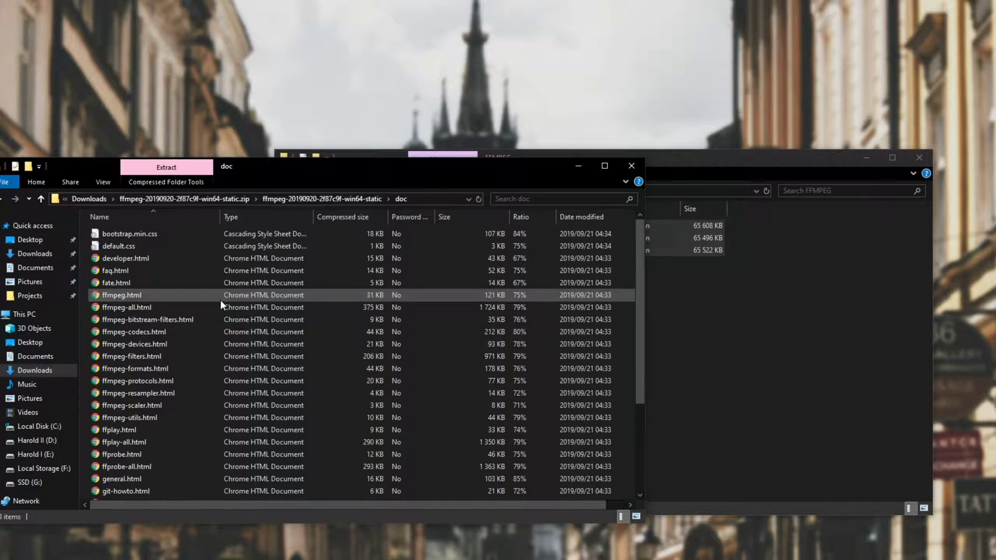
# Close the doc window and select the C:\FFMPEG path in the address bar.
pyautogui.click(631, 166)
pyautogui.moveTo(623, 160); pyautogui.dragTo(518, 154)
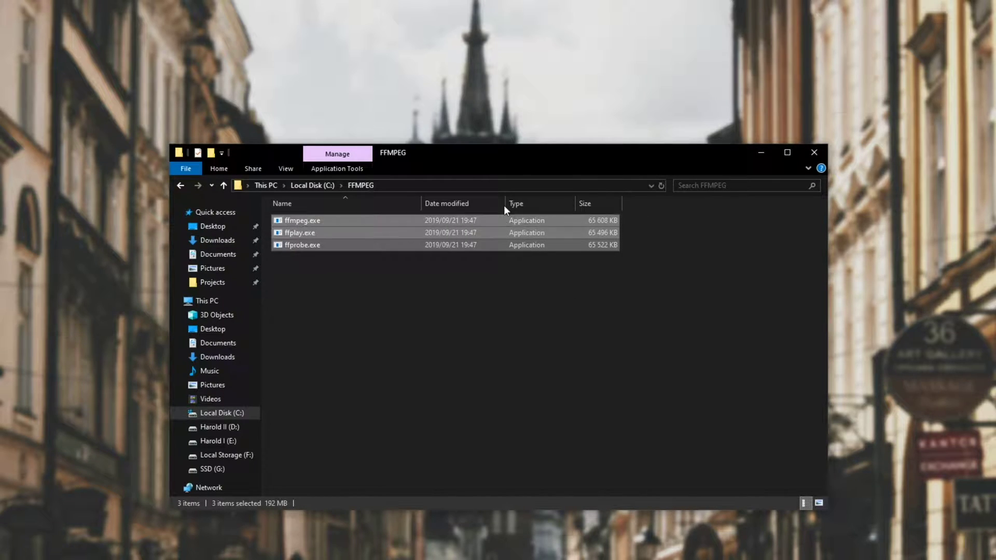
pyautogui.click(489, 186)
pyautogui.hotkey('ctrl', 'c')
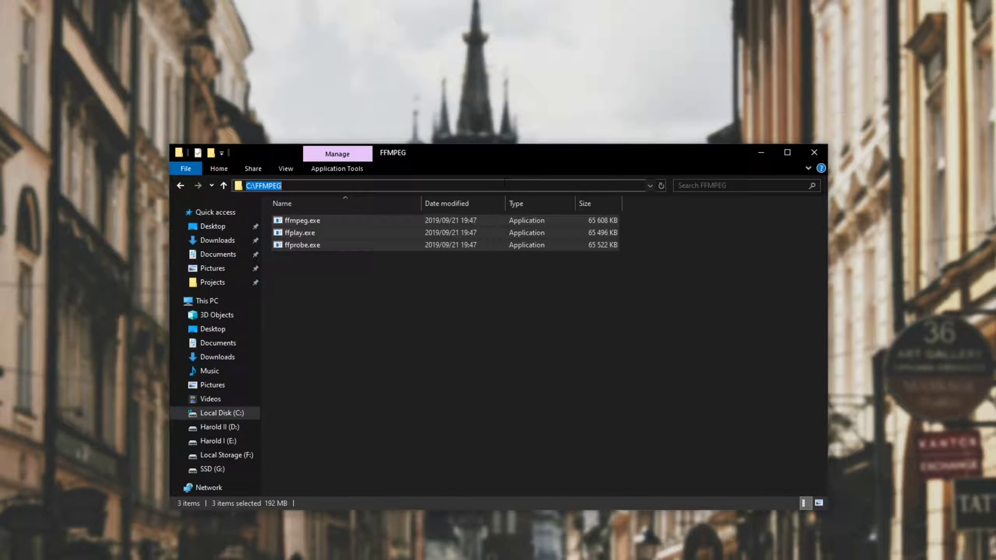
pyautogui.click(522, 27)
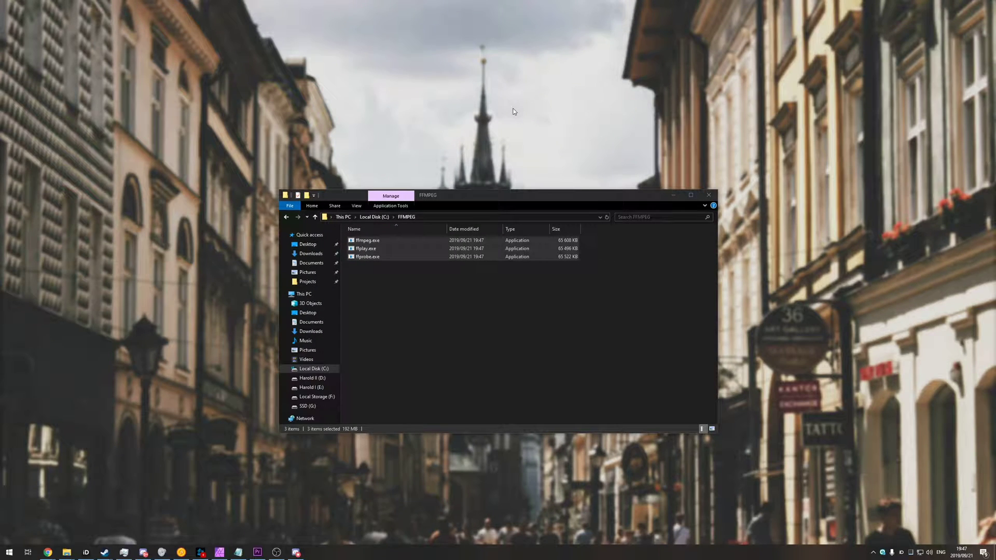
# Confirm ffmpeg is unrecognized in Command Prompt, then search Windows for 'path'.
pyautogui.press('super+r')
pyautogui.write('cmd')
pyautogui.press('Return')
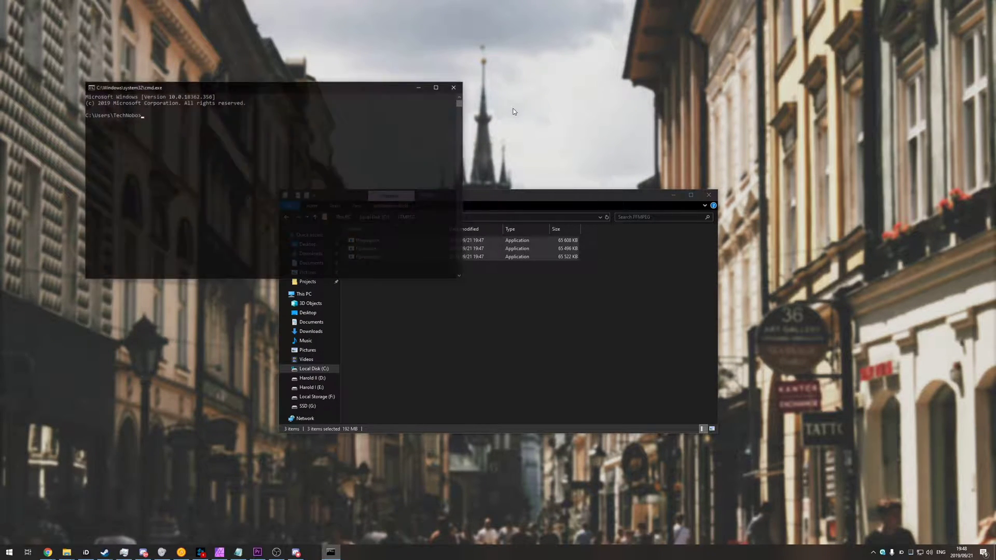
pyautogui.write('f')
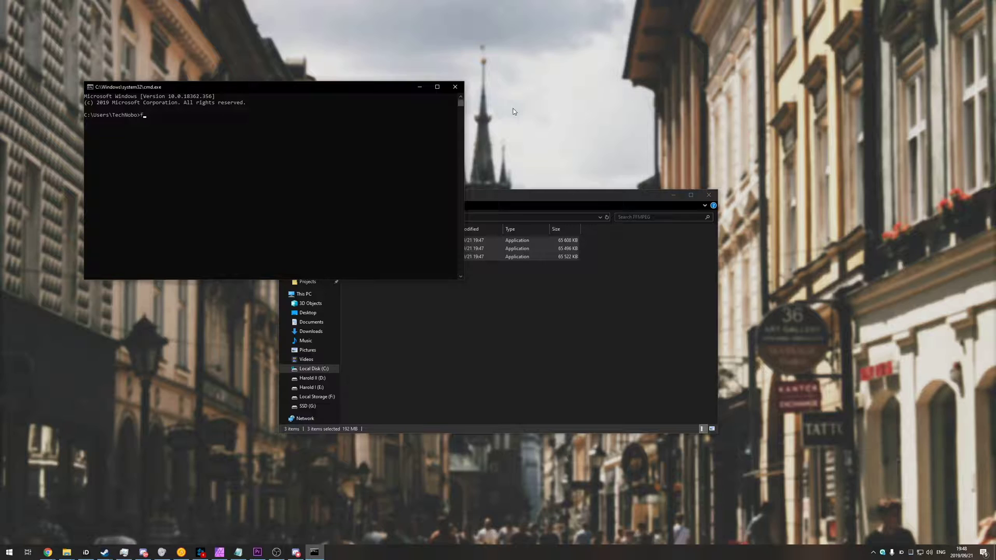
pyautogui.write('fmpeg')
pyautogui.press('Return')
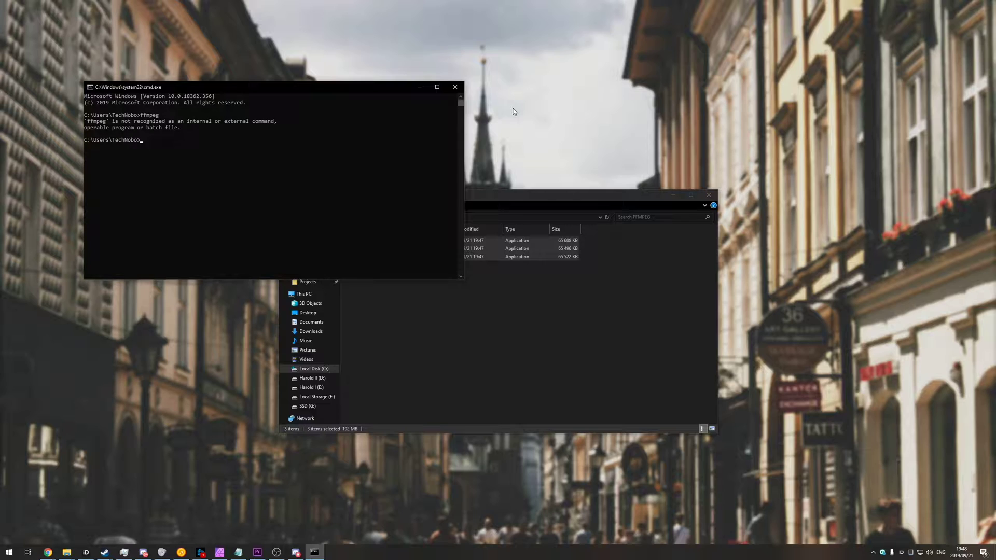
pyautogui.click(456, 87)
pyautogui.press('super')
pyautogui.write('path')
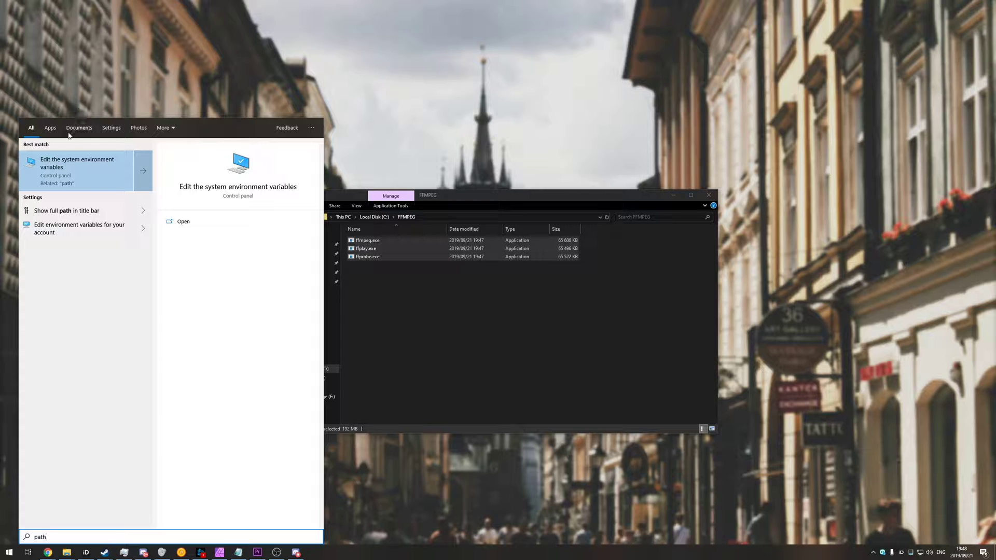
# Add C:\FFMPEG as a new entry in the system Path environment variable and save.
pyautogui.click(101, 177)
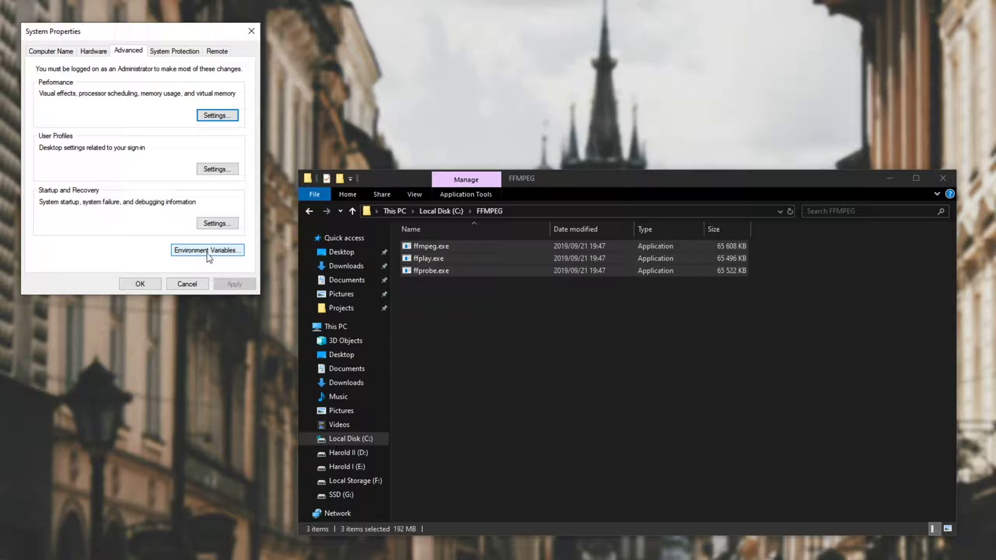
pyautogui.click(208, 253)
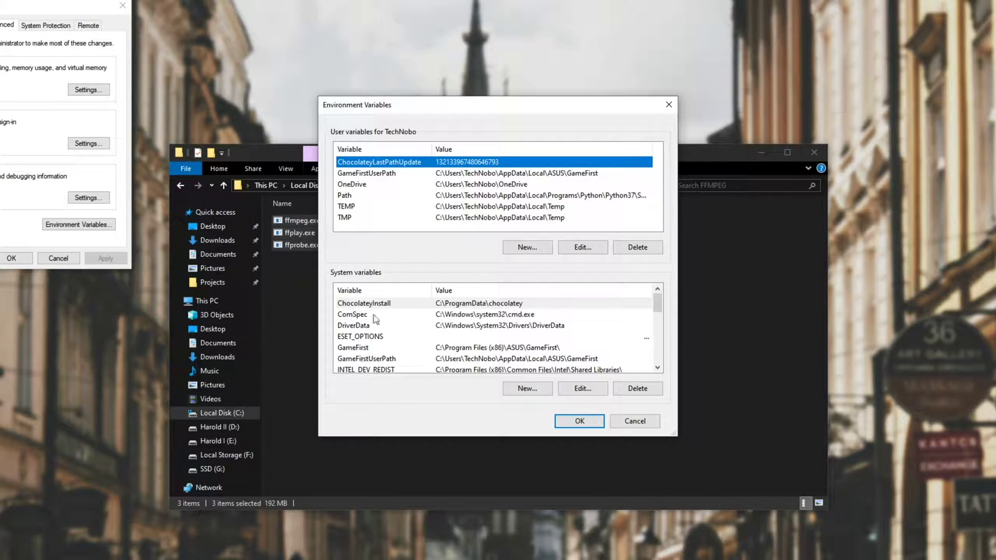
pyautogui.scroll(-2, 428, 336)
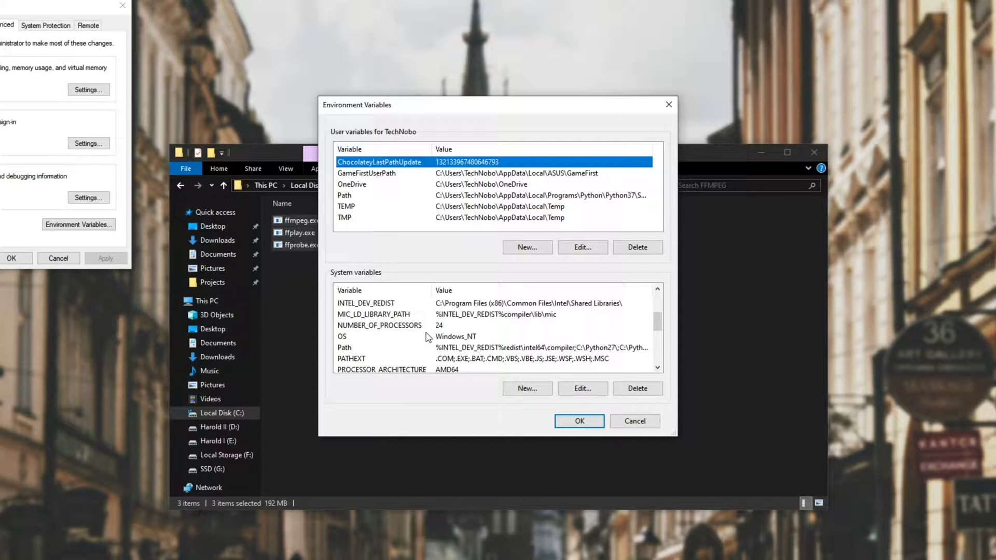
pyautogui.click(409, 349)
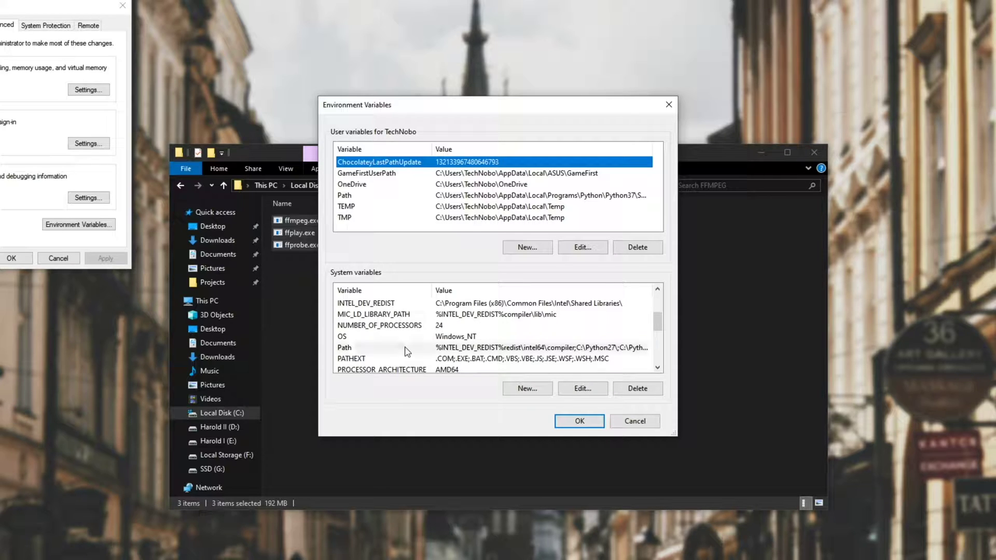
pyautogui.click(569, 390)
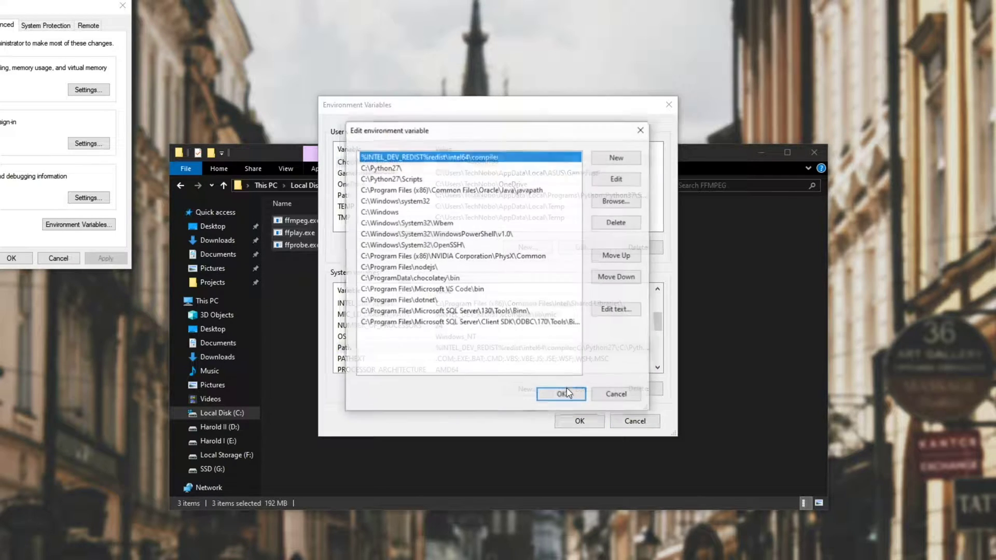
pyautogui.click(617, 162)
pyautogui.hotkey('ctrl', 'v')
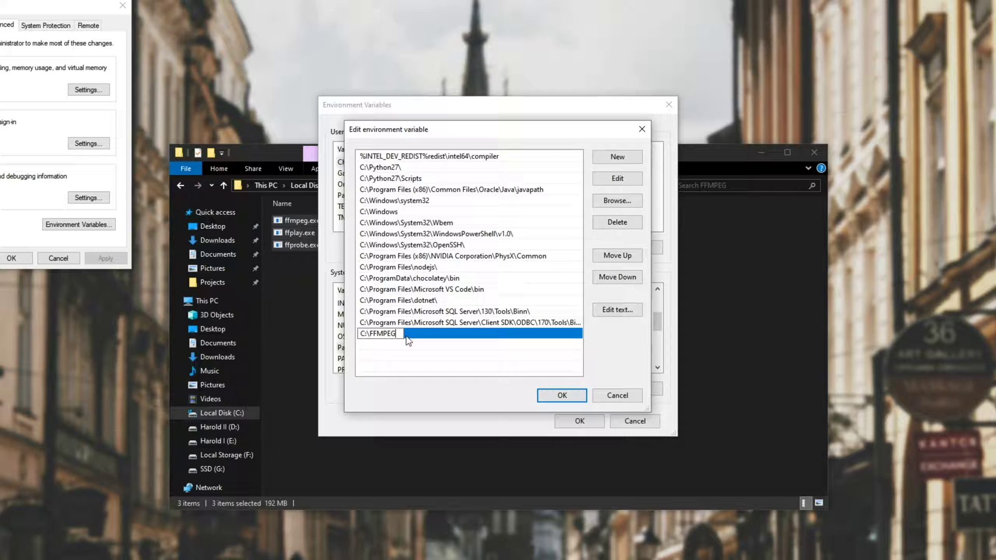
pyautogui.click(562, 395)
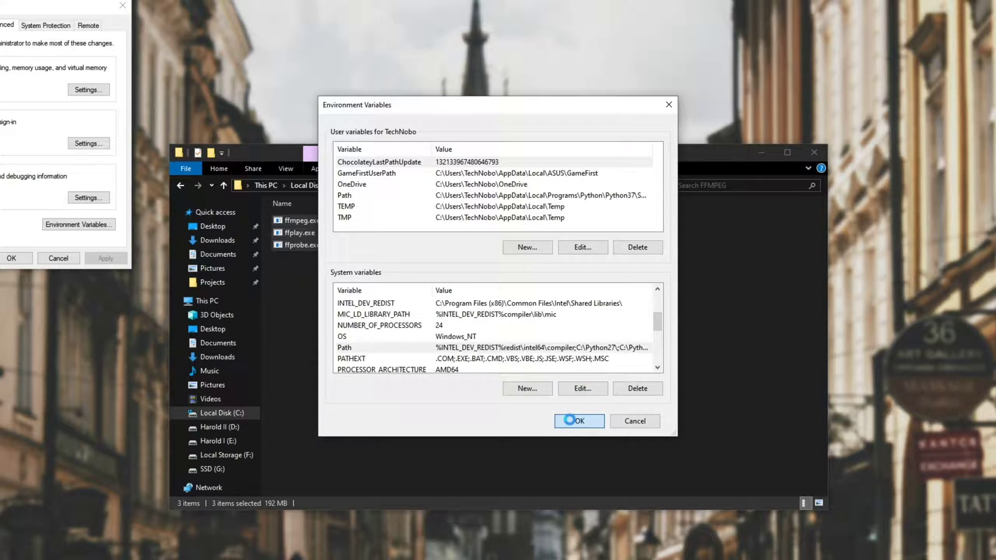
pyautogui.click(579, 421)
# Close System Properties and verify ffmpeg runs in a new Command Prompt, showing version N-95004.
pyautogui.press('Escape')
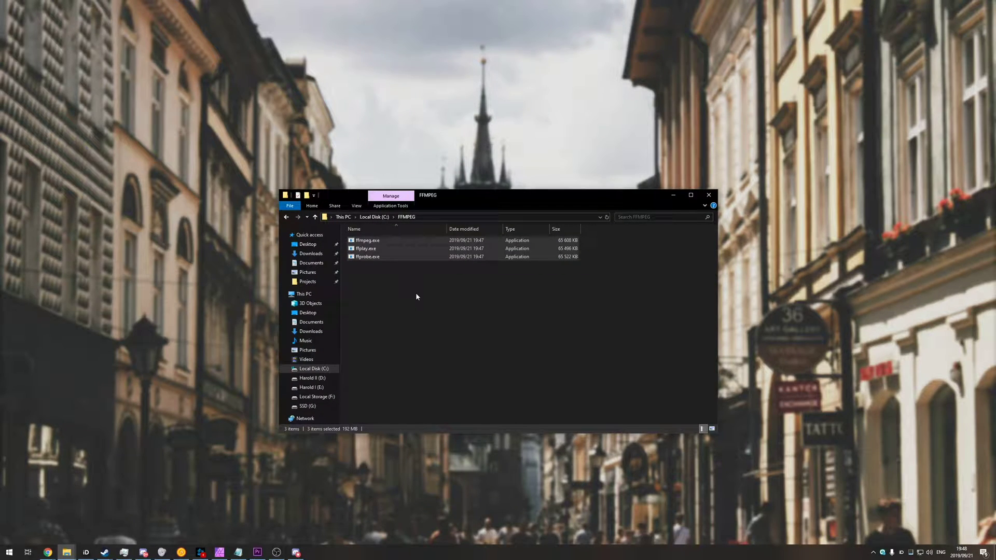
pyautogui.press('super+r')
pyautogui.write('cmd')
pyautogui.press('Return')
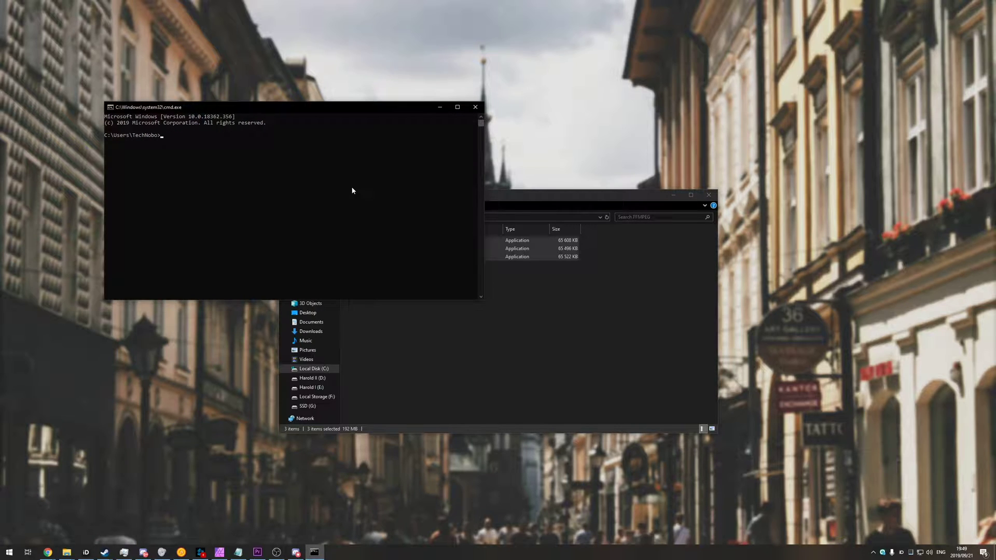
pyautogui.write('ffmpeg')
pyautogui.press('Return')
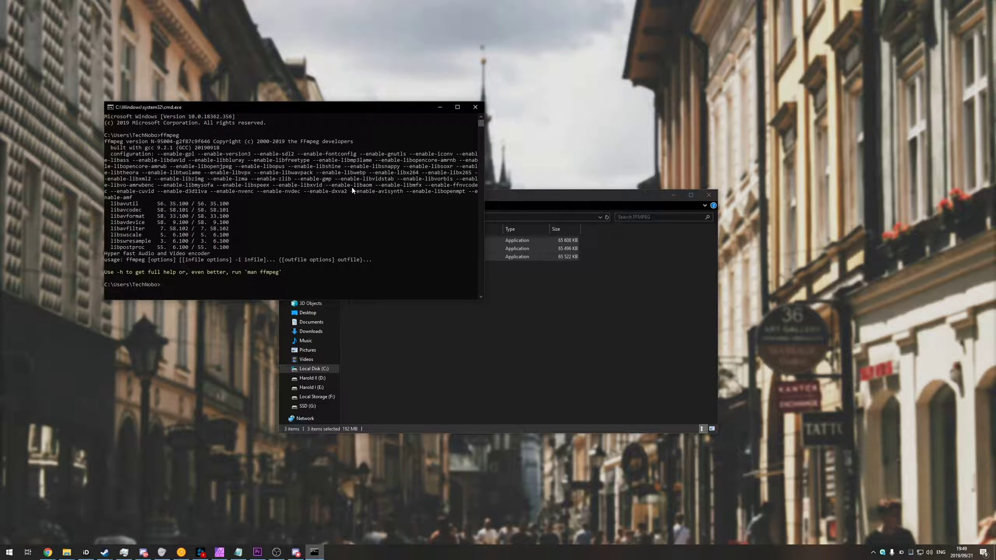
pyautogui.hotkey('alt', 'F4')
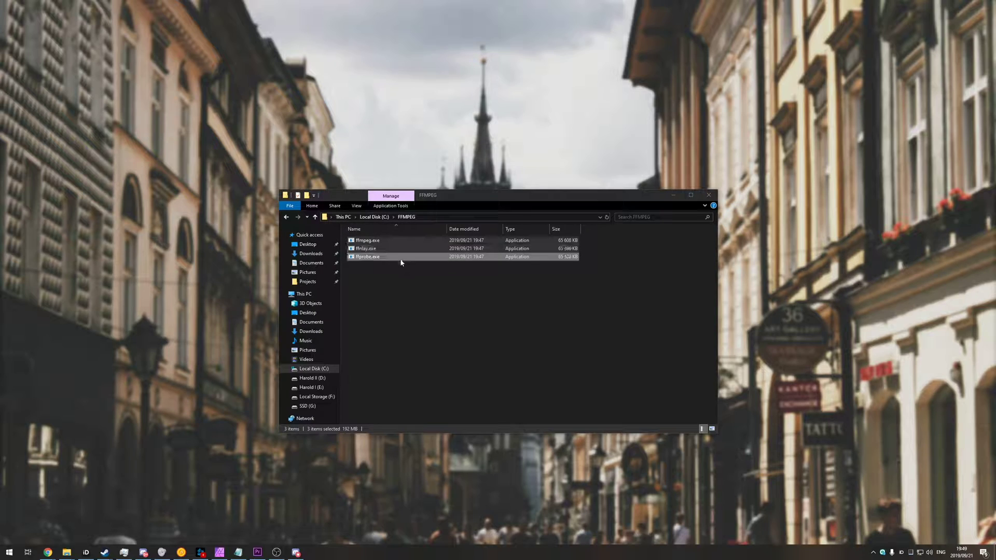
# Deselect the executables and begin typing an ffmpeg -i command in the address bar.
pyautogui.click(412, 288)
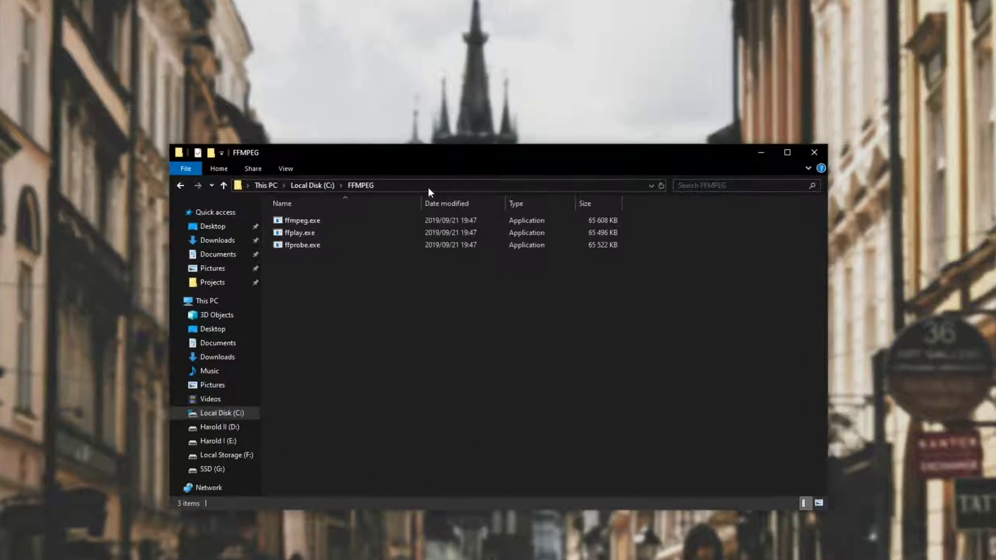
pyautogui.click(452, 218)
pyautogui.write('f')
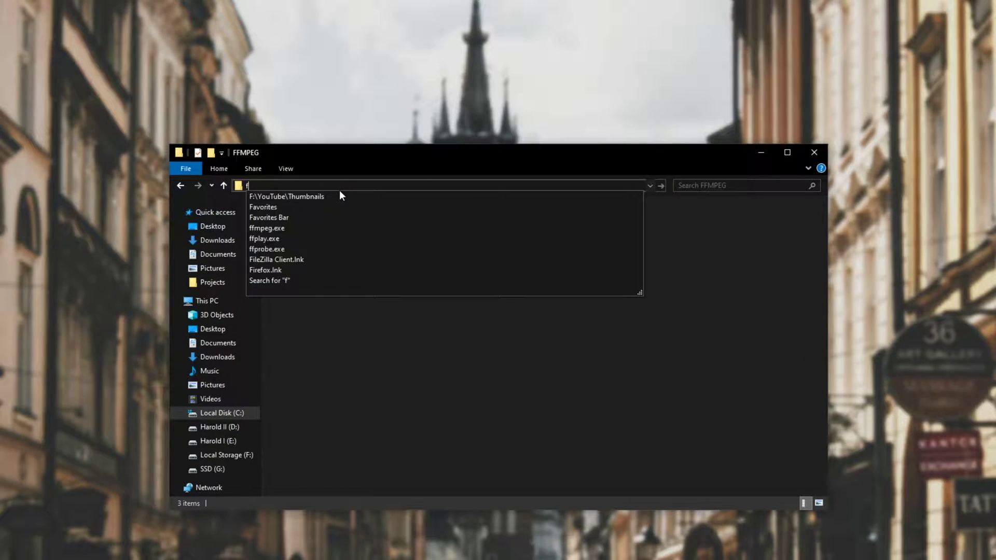
pyautogui.write('fmpeg -ik')
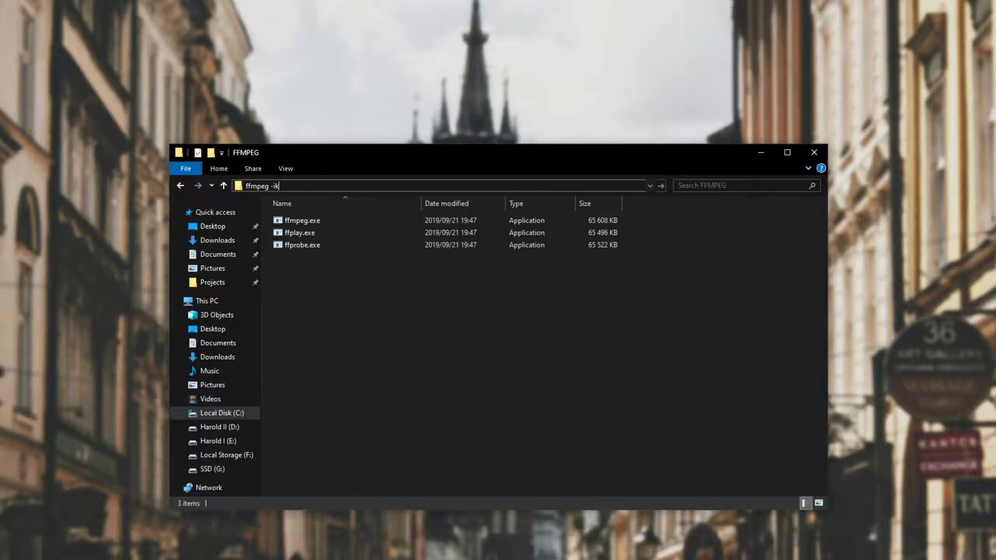
pyautogui.press('BackSpace')
pyautogui.write('""" ""')
# Move Song.flac into C:\FFMPEG and run ffmpeg -i "Song.flac" "Song.mp3" from the address bar.
pyautogui.moveTo(128, 192); pyautogui.dragTo(353, 279)
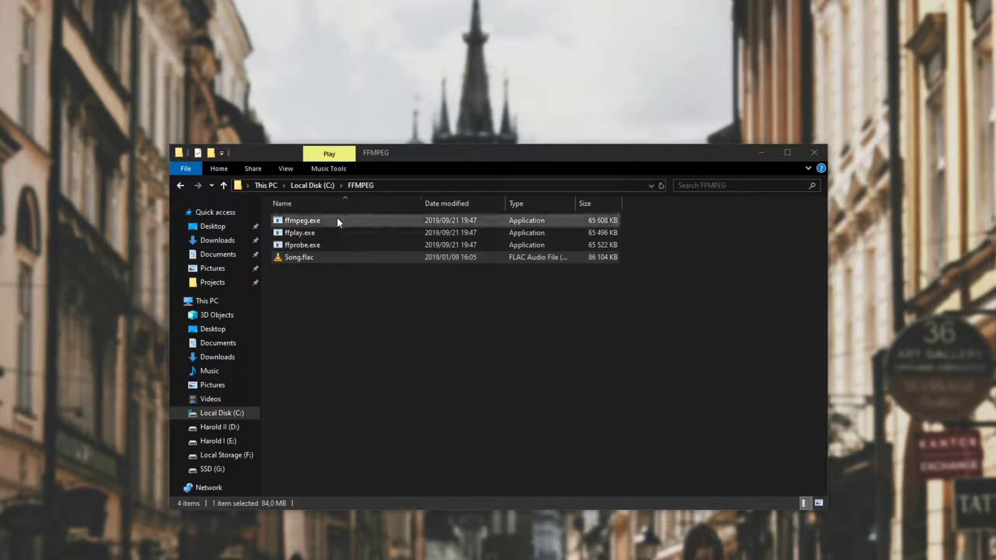
pyautogui.click(396, 184)
pyautogui.write('ffmp')
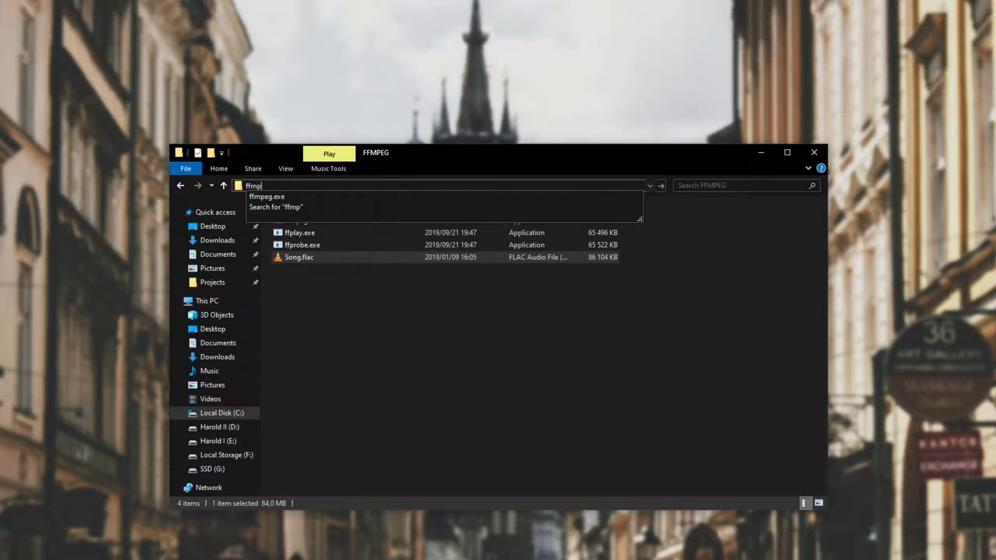
pyautogui.write('eg -i "')
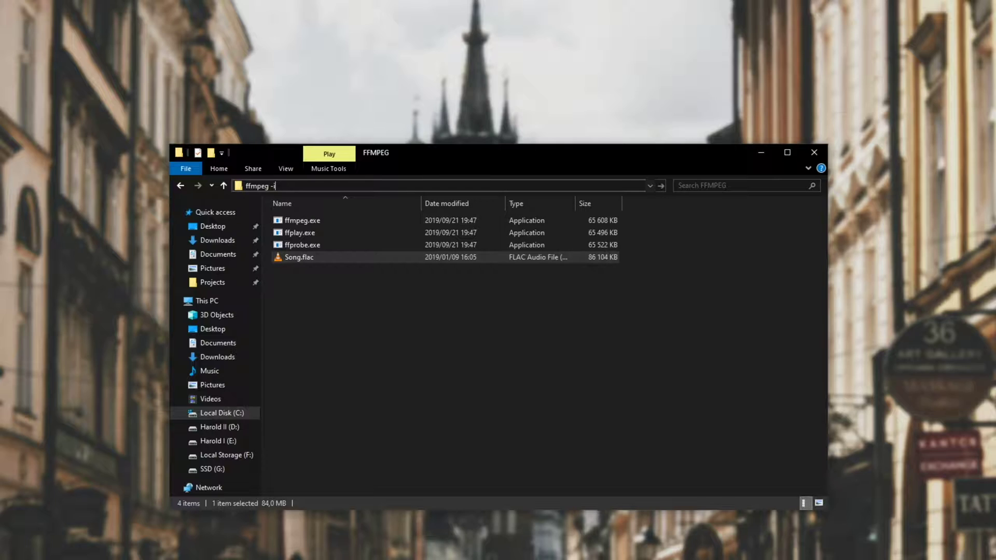
pyautogui.write('Song.flac" "Song.mp3')
pyautogui.press('Return')
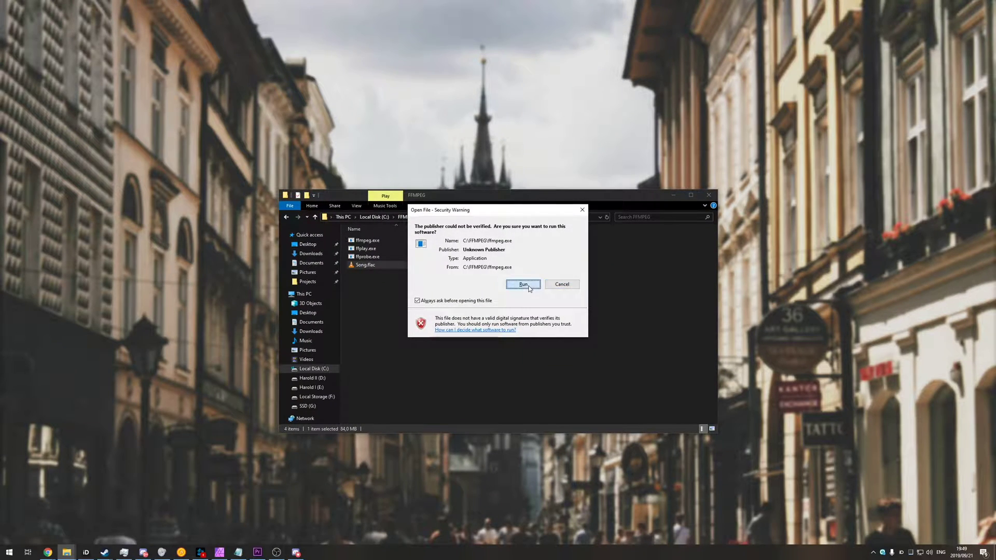
# Allow ffmpeg.exe past the security warning and check the resulting 6 687 KB Song.mp3 against Song.flac.
pyautogui.click(534, 285)
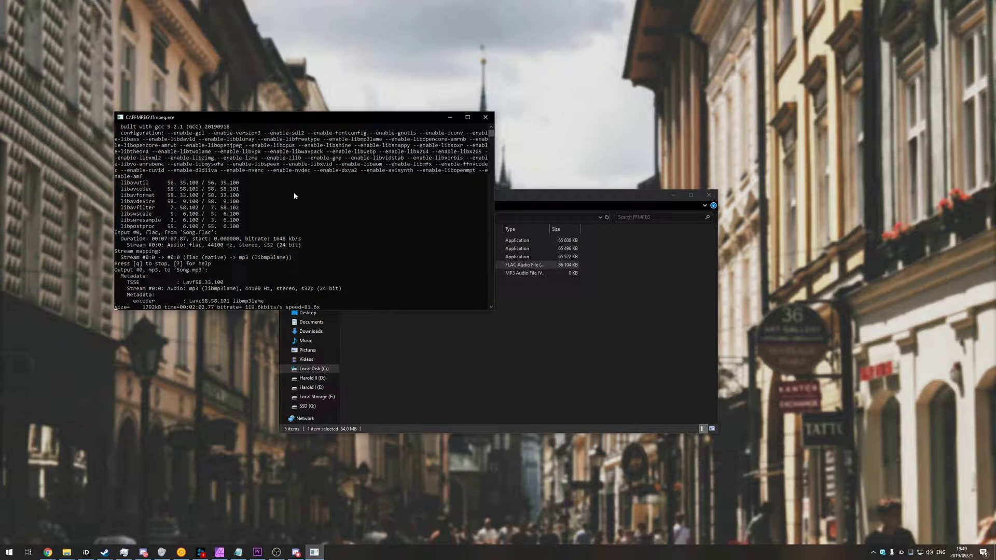
pyautogui.moveTo(343, 117); pyautogui.dragTo(291, 51)
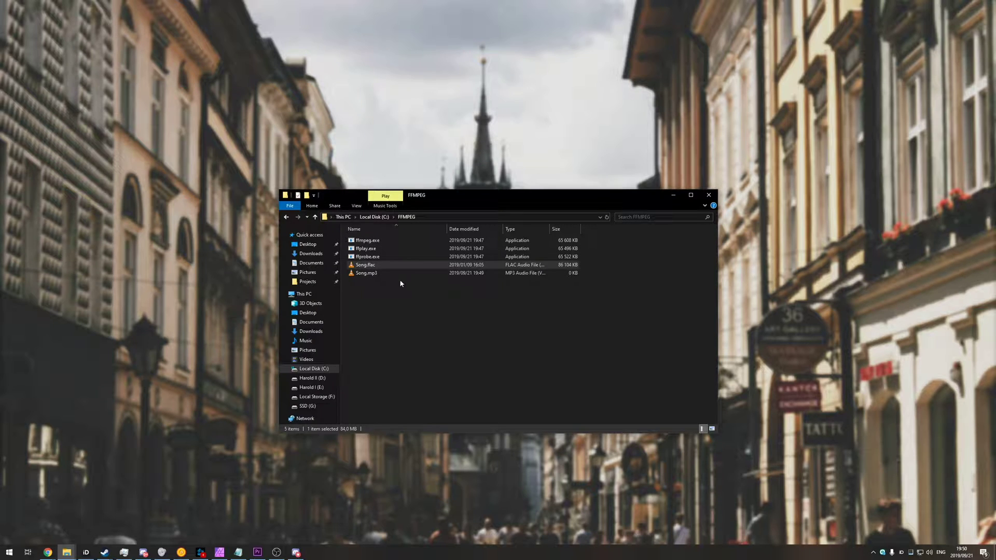
pyautogui.click(550, 273)
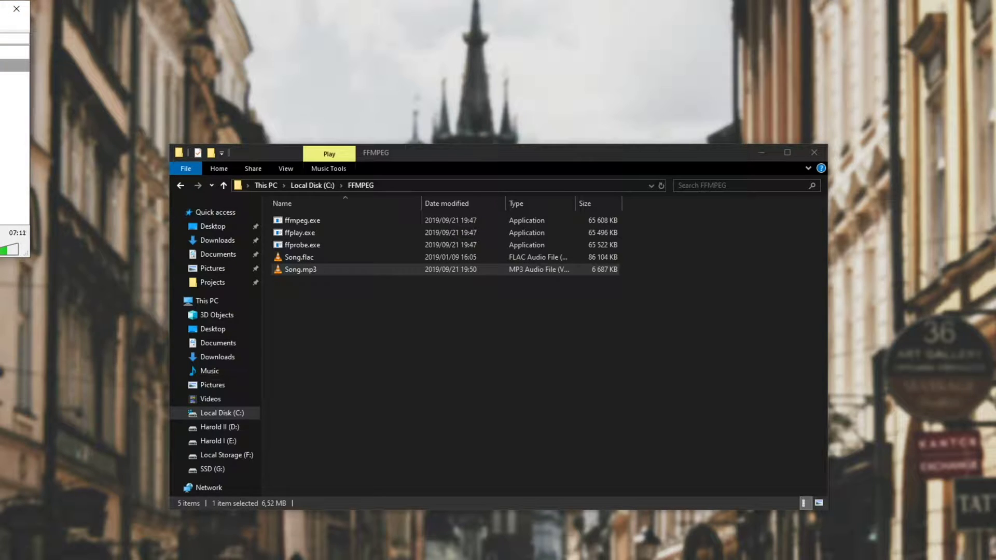
pyautogui.click(311, 257)
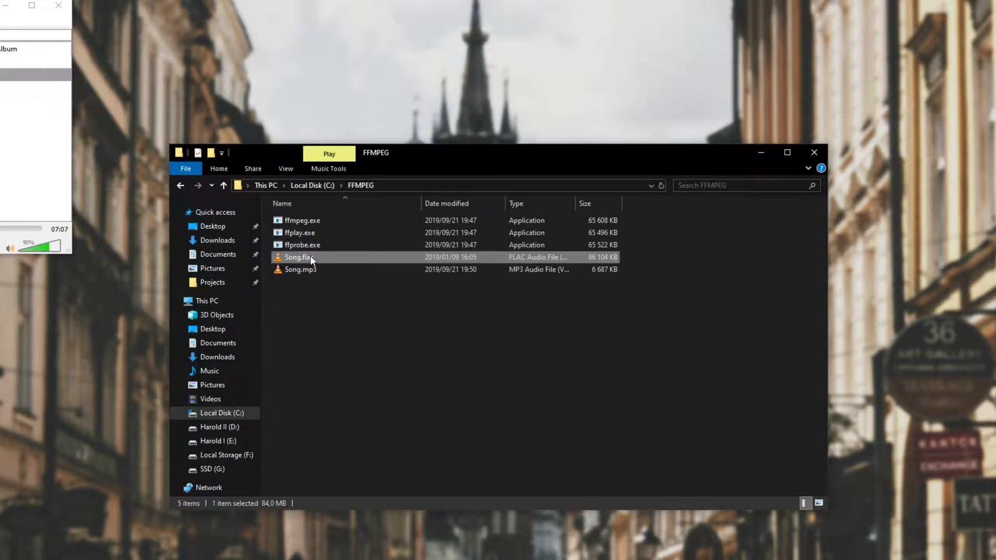
pyautogui.click(58, 5)
# Permanently delete Song.flac and Song.mp3 from C:\FFMPEG, leaving the three executables.
pyautogui.click(568, 368)
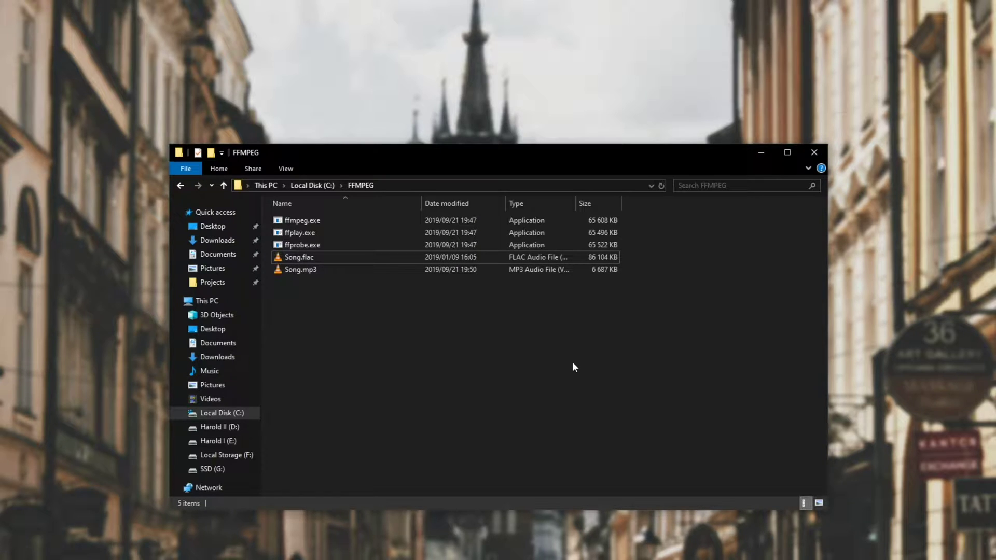
pyautogui.moveTo(547, 348); pyautogui.dragTo(511, 256)
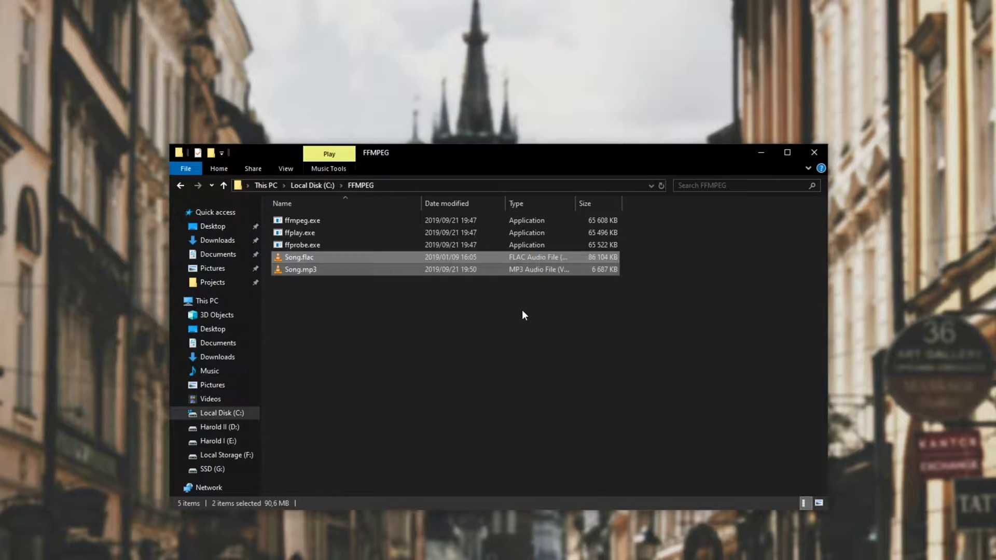
pyautogui.hotkey('shift', 'Delete')
pyautogui.press('Return')
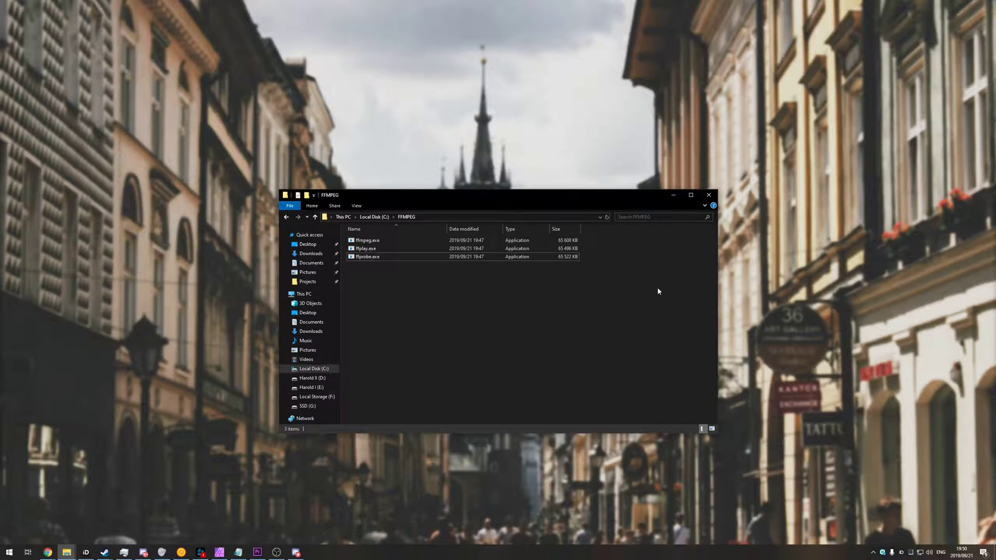